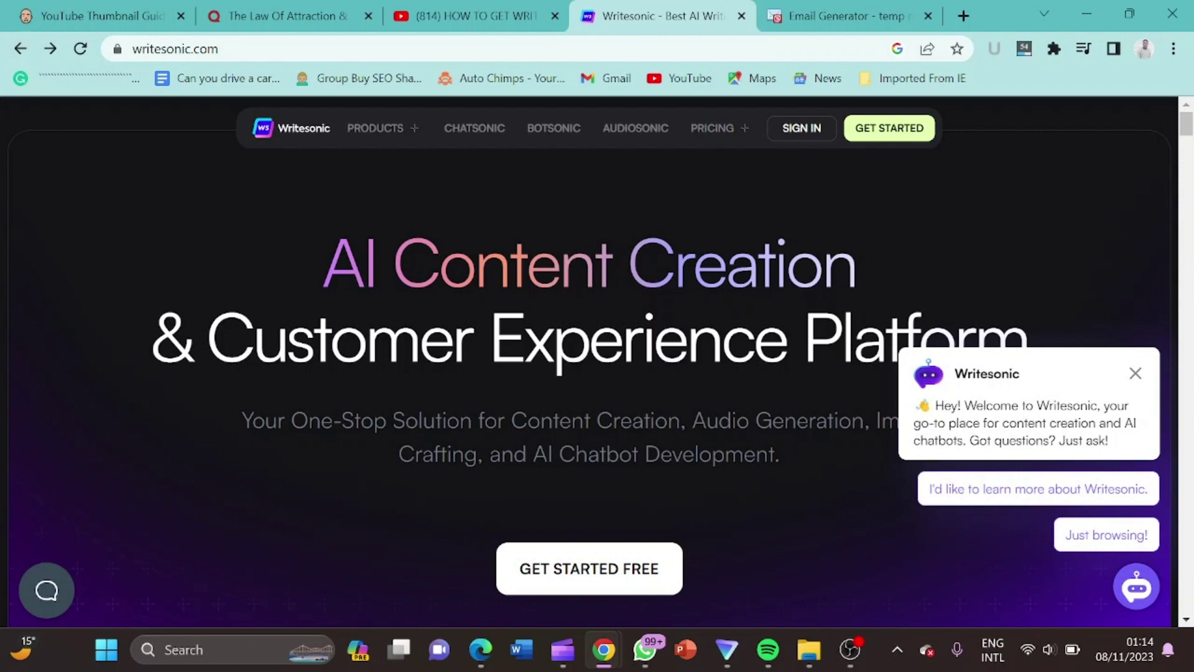
- Close the welcome chat and bring up the free 10,000-word sign-up form
left_click(1135, 375)
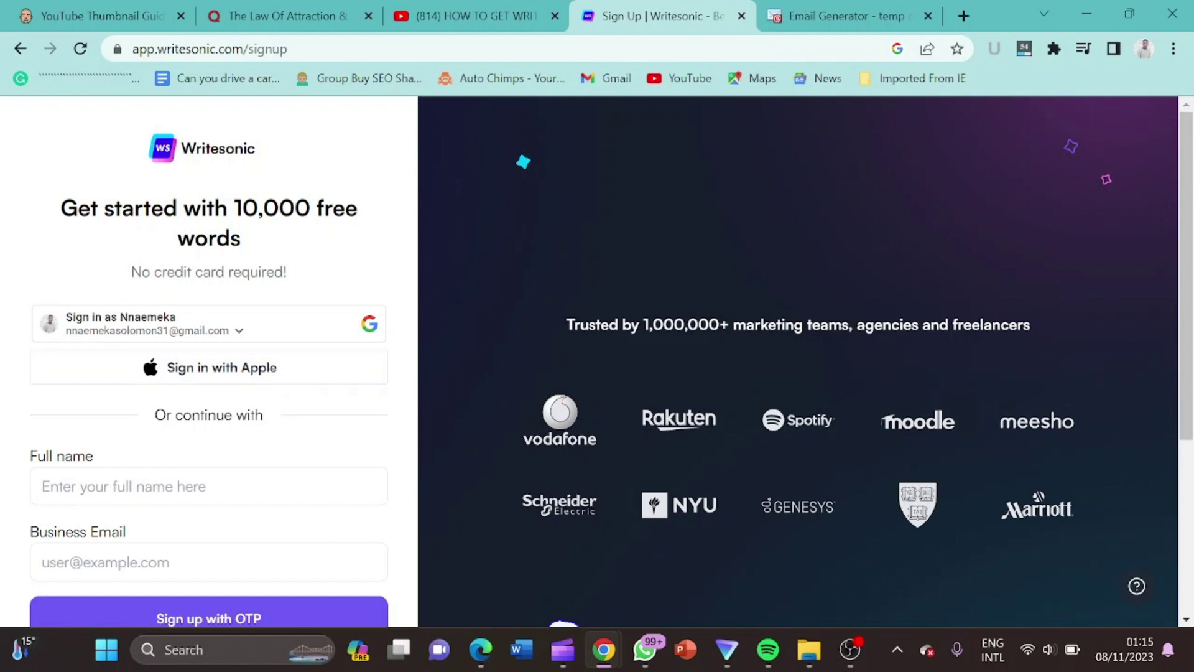
key("Return")
scroll(1190, 336, "down", 1)
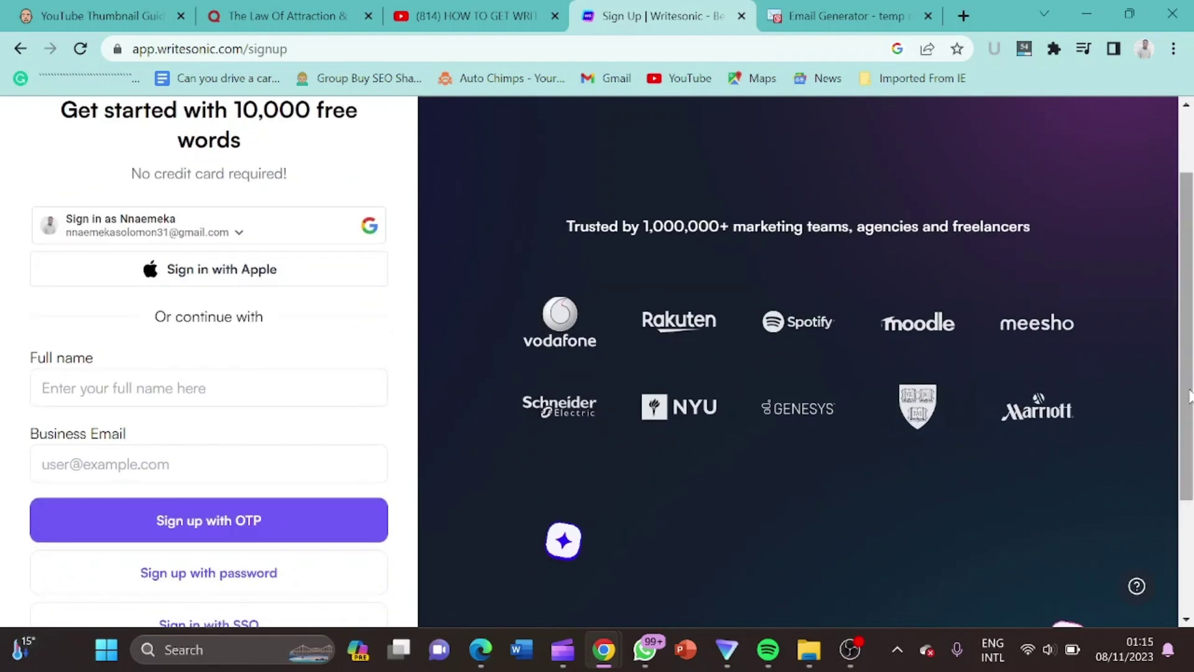
- Enter the full name, moving the email mistakenly typed there into Business Email
left_click(205, 387)
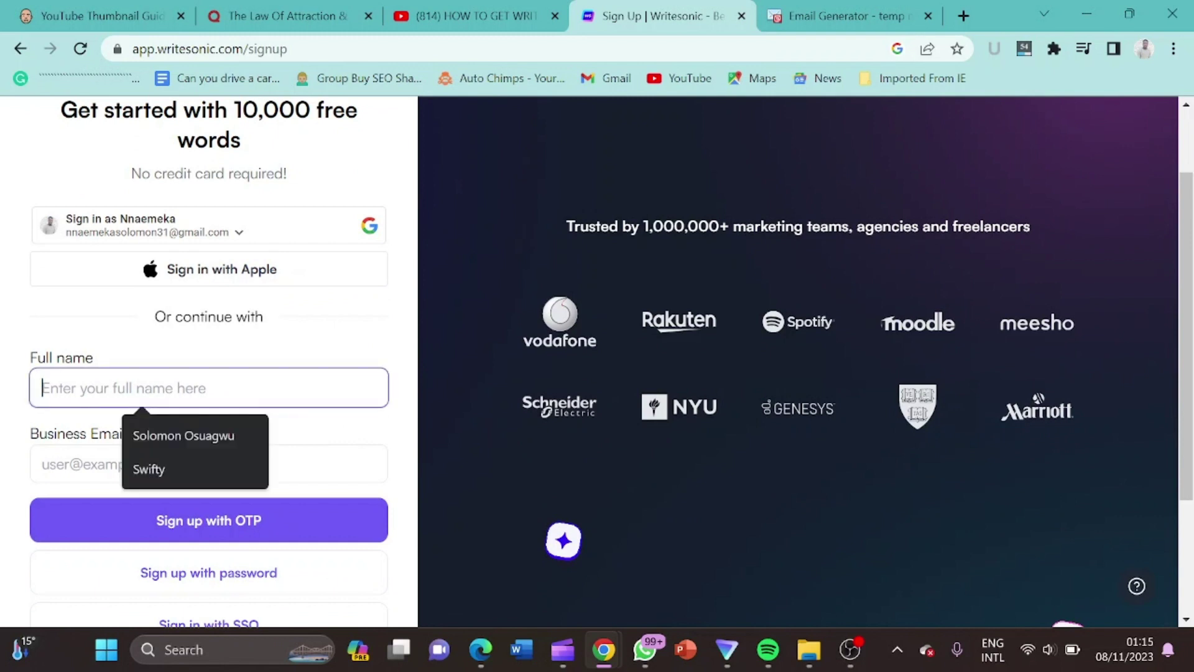
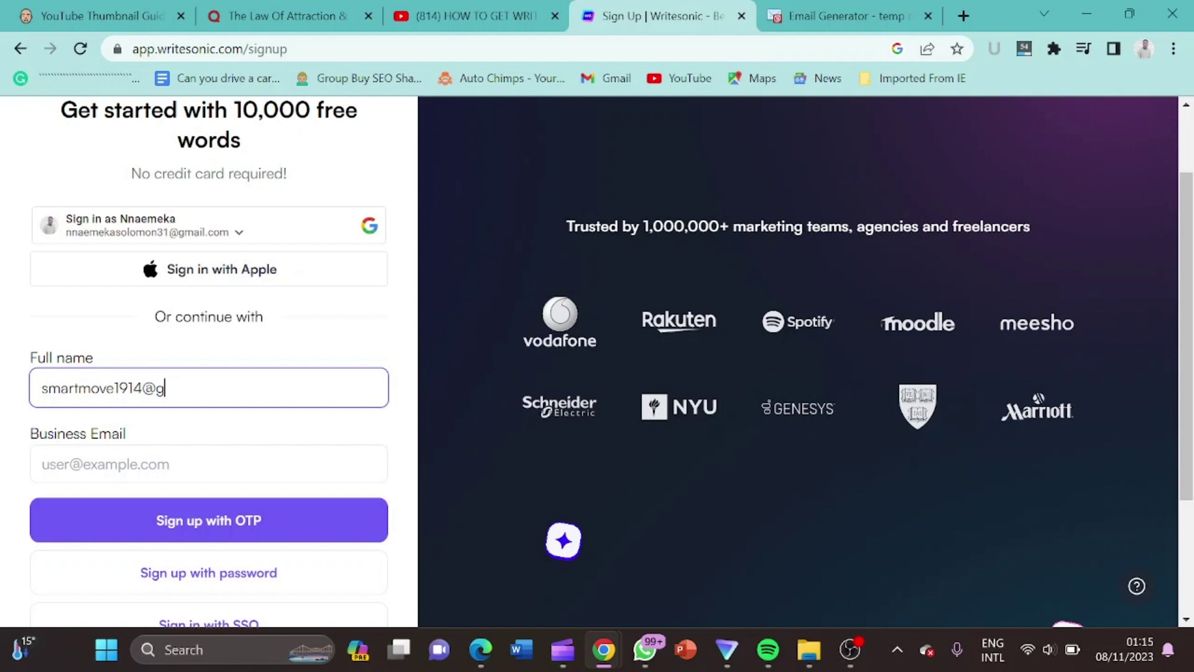
key("ctrl+a")
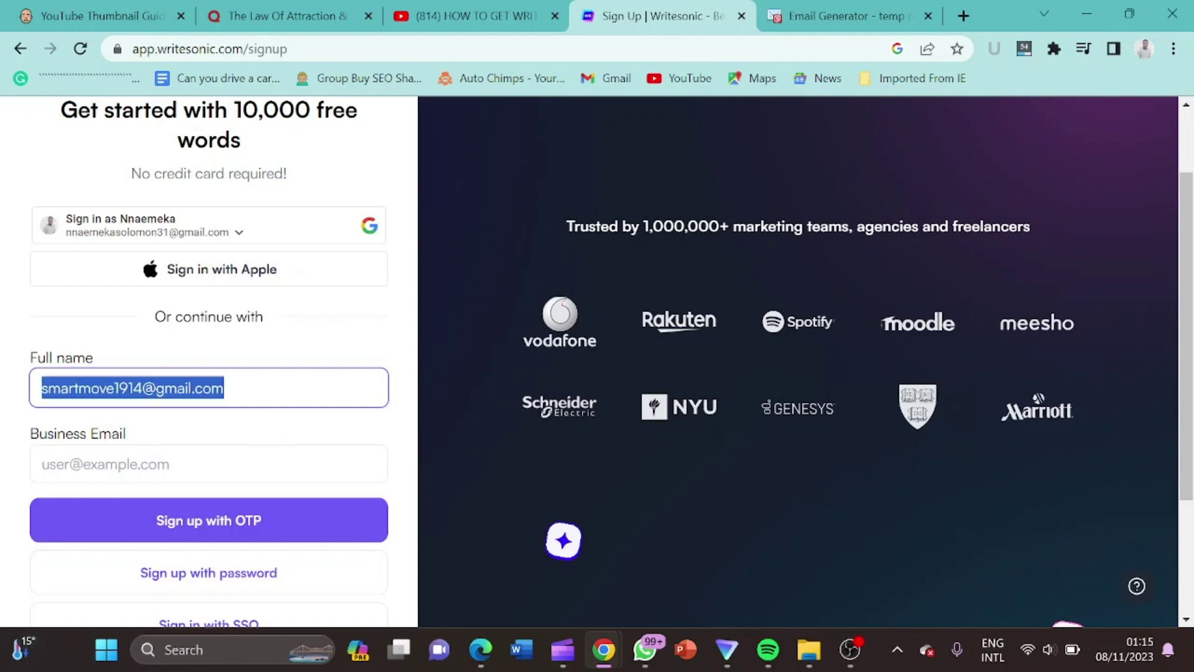
key("ctrl+x")
key("Tab")
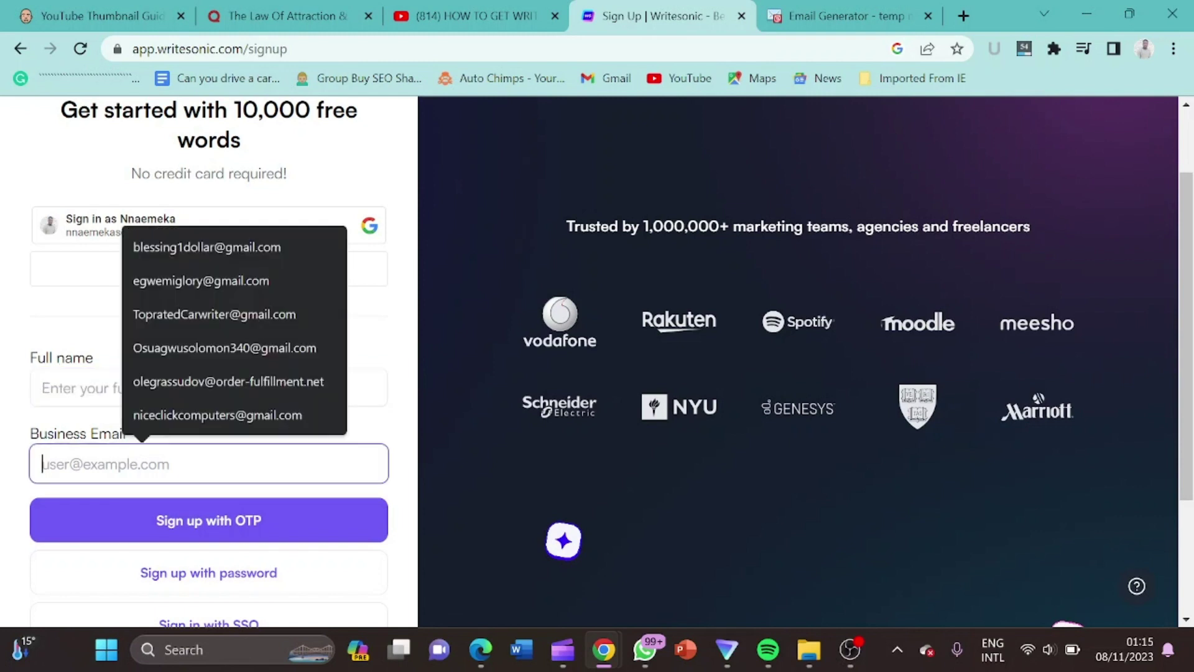
key("ctrl+v")
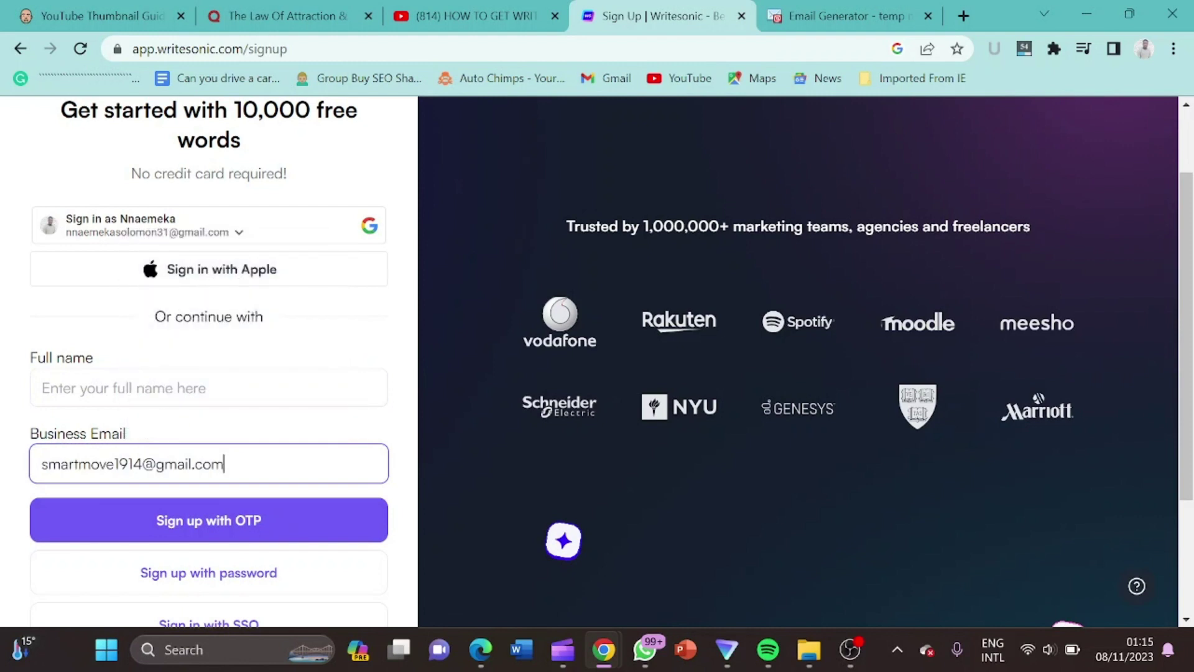
key("shift+Tab")
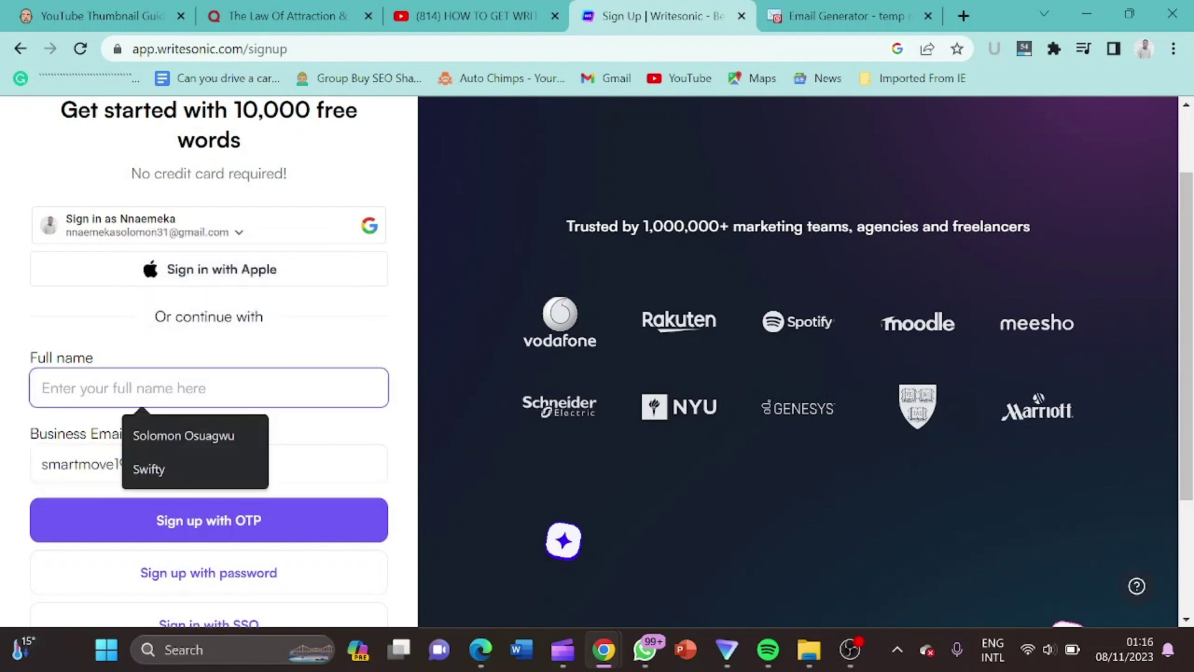
type("Smart ")
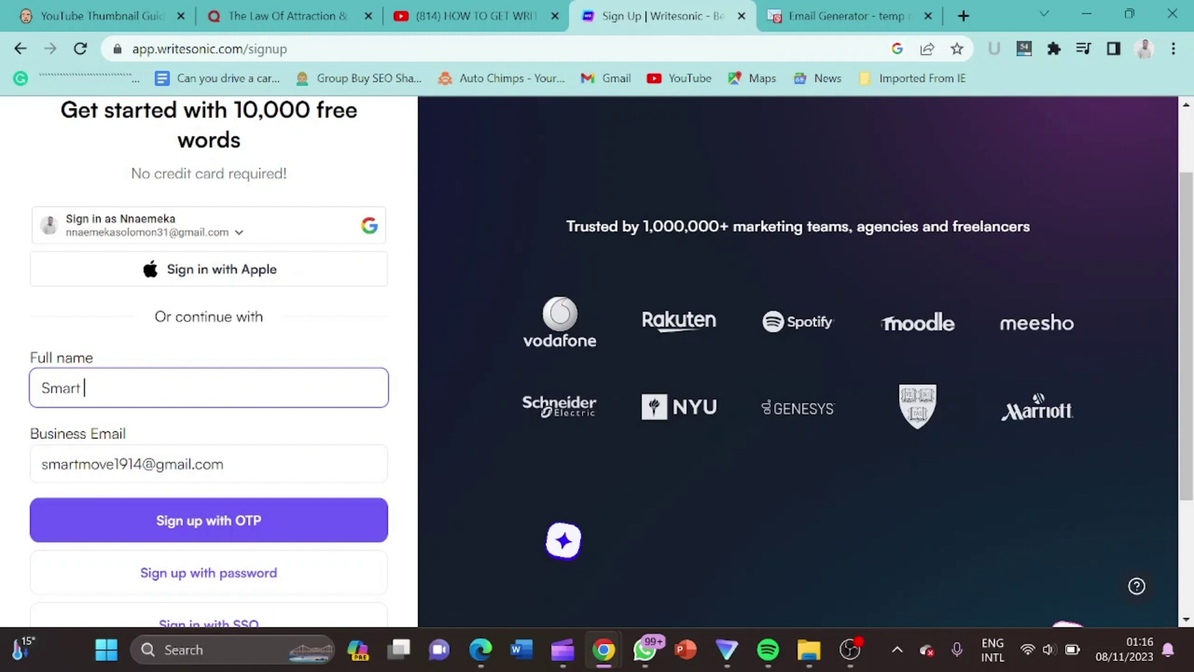
type("Move")
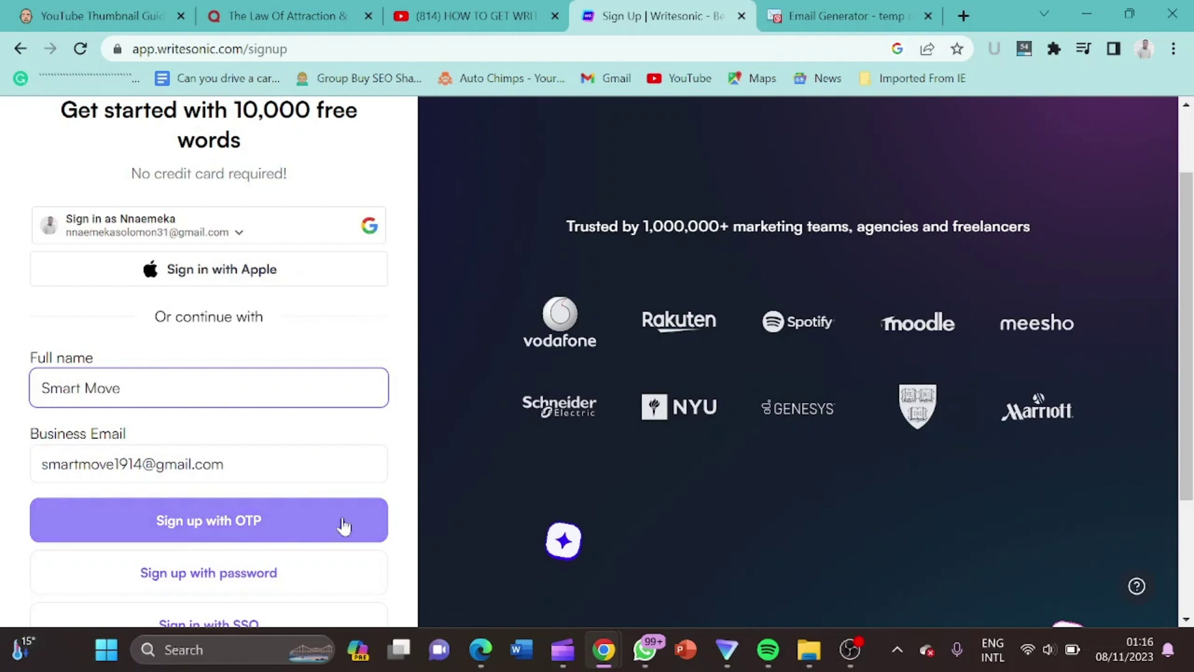
- Sign up with an emailed OTP and verify the account with the six-digit code
left_click(308, 532)
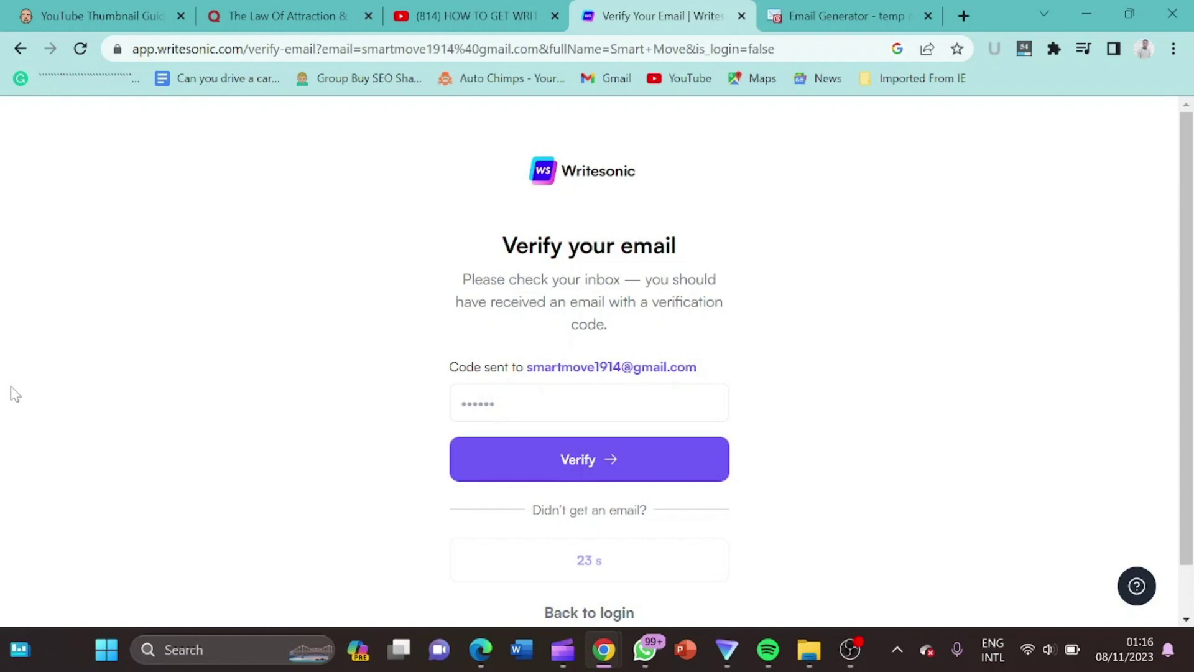
left_click(560, 403)
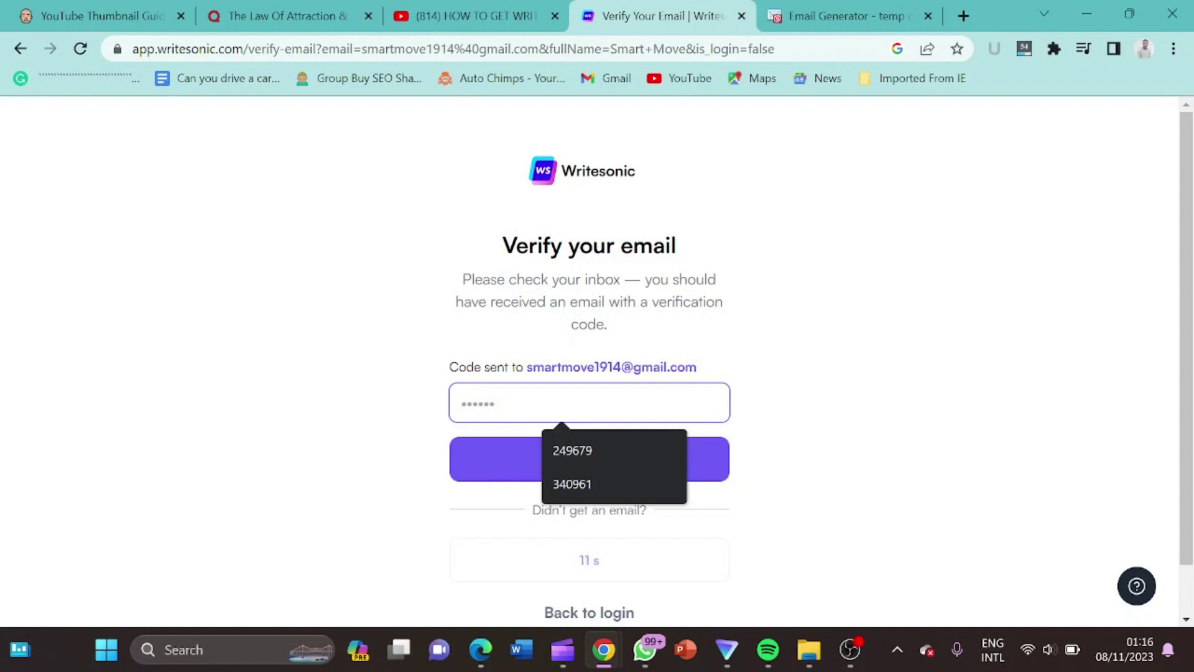
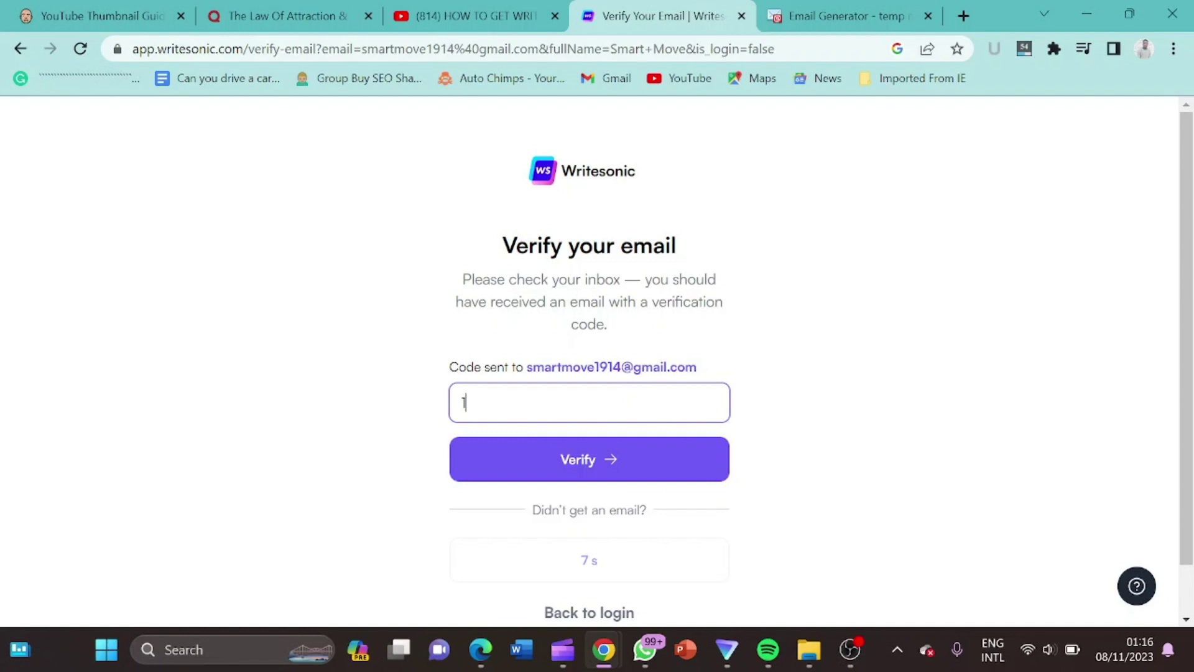
left_click(601, 464)
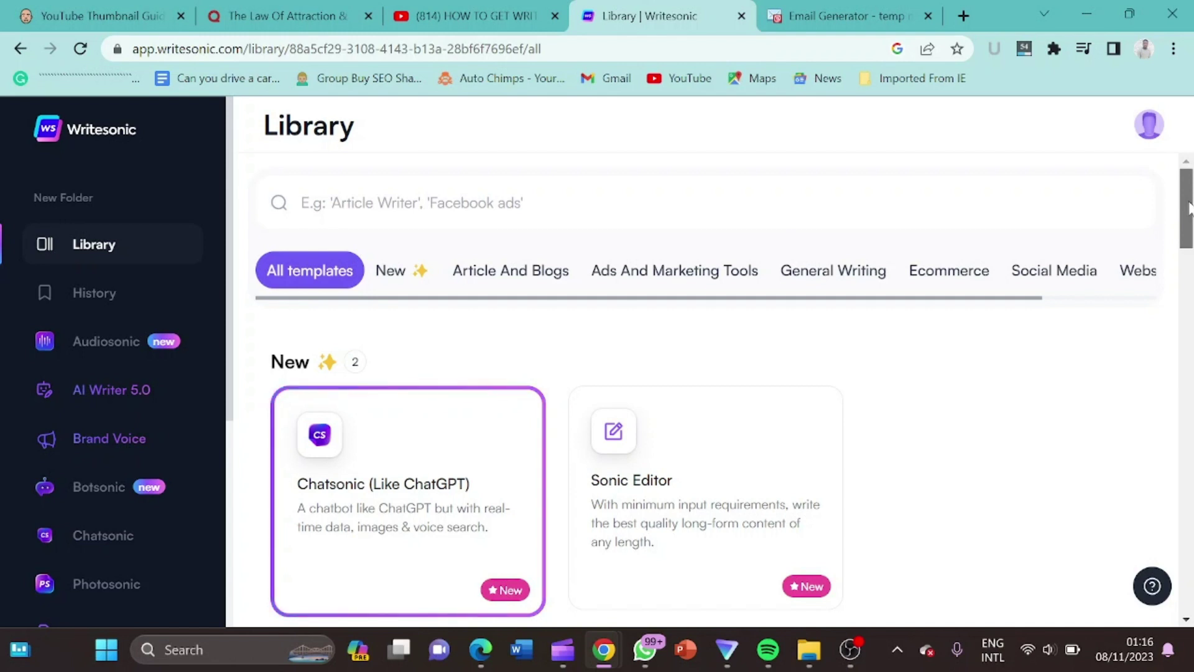
left_click_drag(1189, 207, 1192, 392)
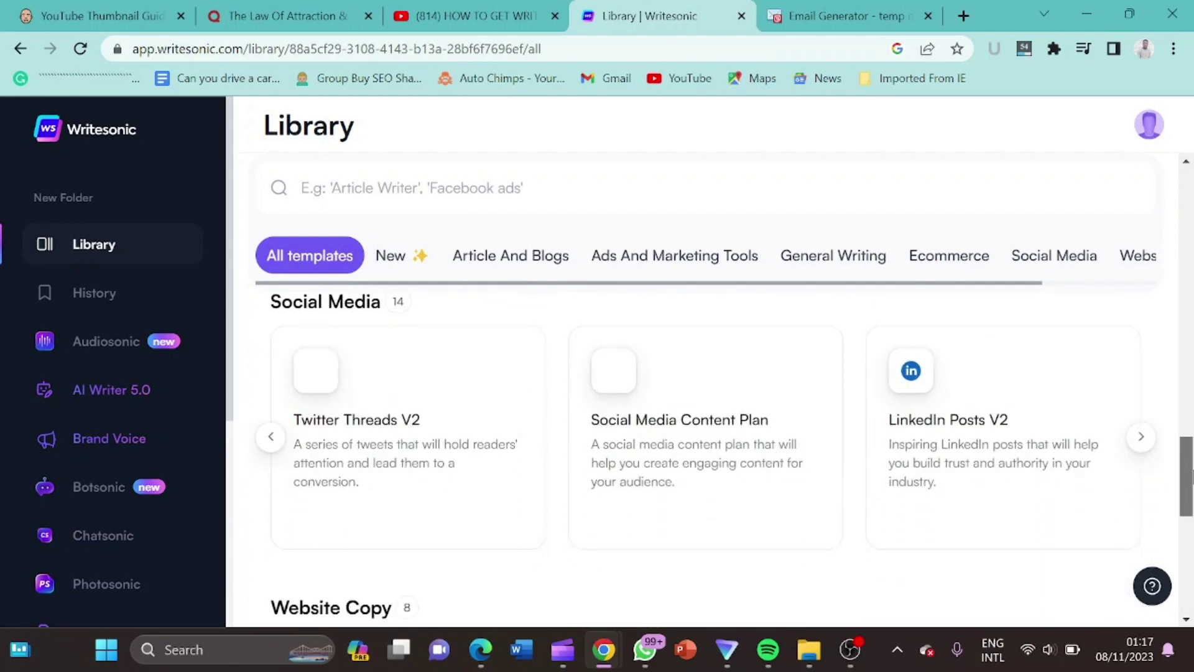
mouse_move(1192, 392)
left_mouse_down()
mouse_move(1190, 602)
mouse_move(1190, 206)
left_mouse_up()
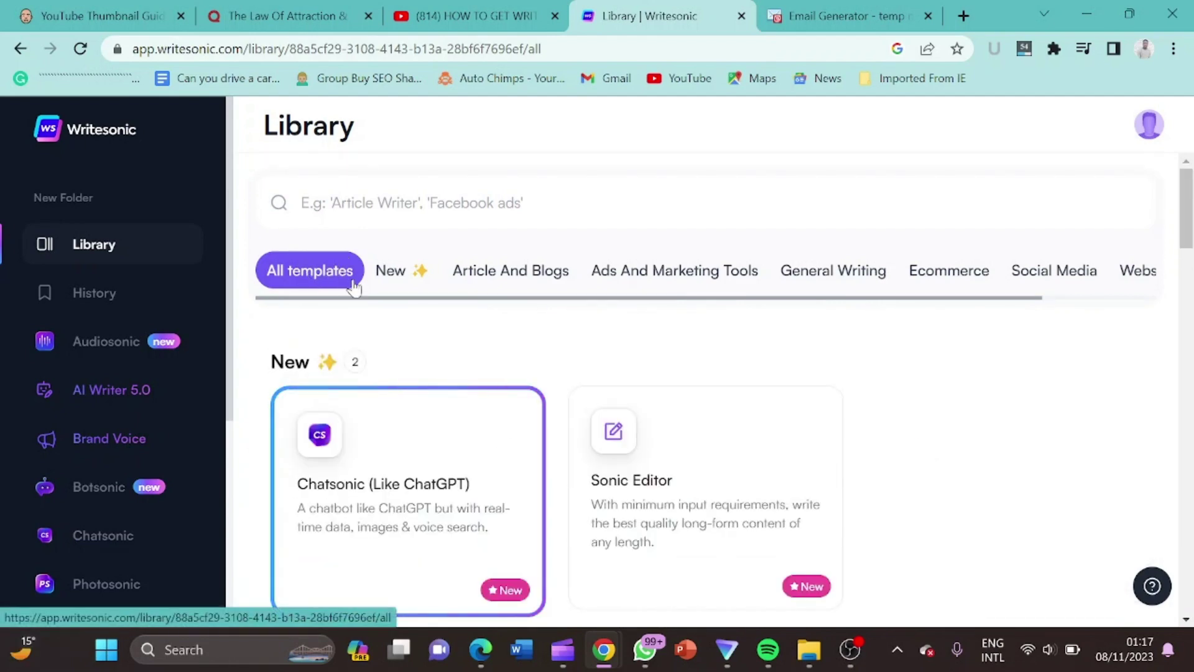
- Browse the New, Article And Blogs, General Writing, Ecommerce and Ads And Marketing Tools templates
left_click(395, 272)
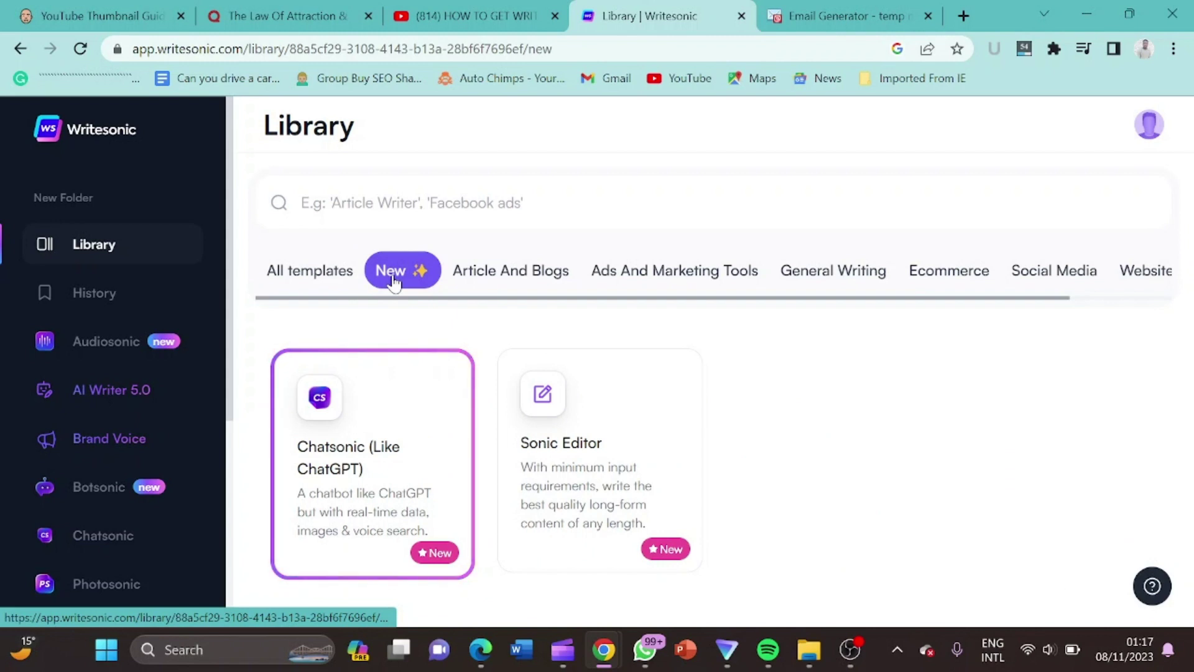
mouse_move(600, 461)
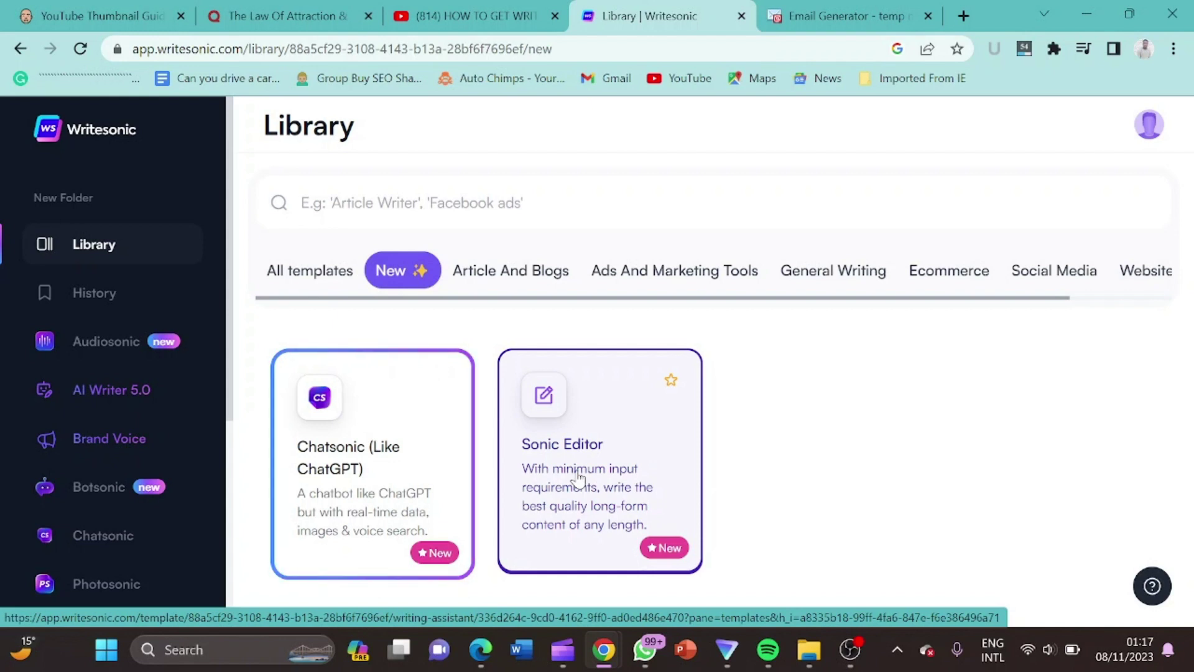
left_click(535, 287)
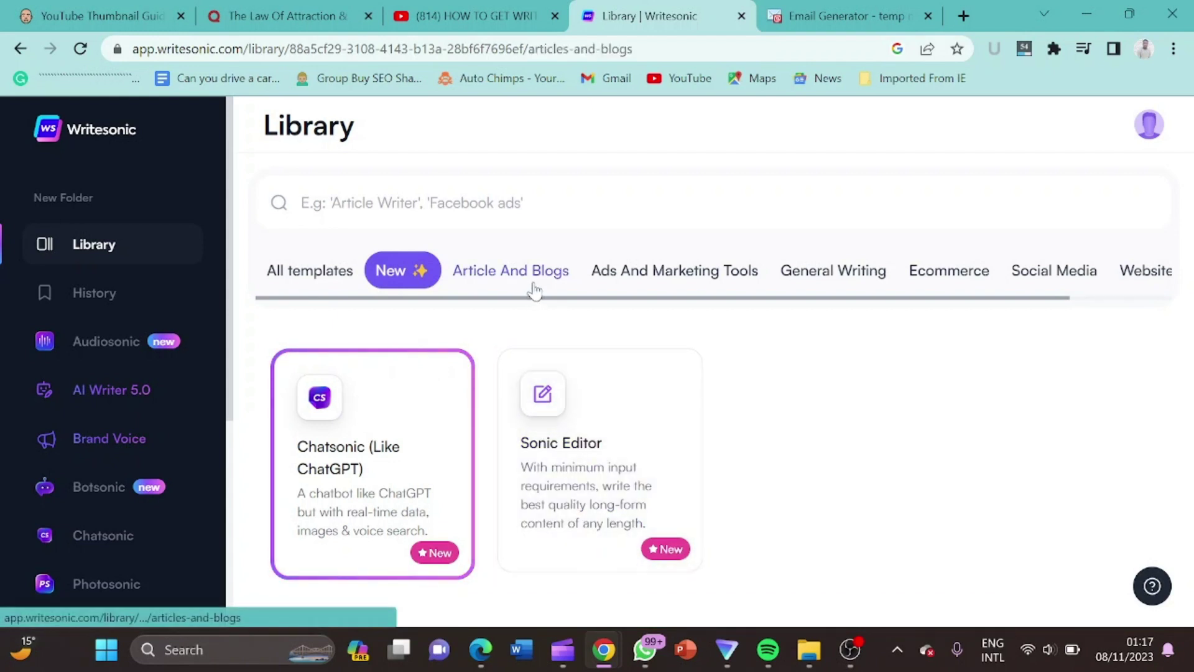
left_click(693, 286)
left_click(819, 283)
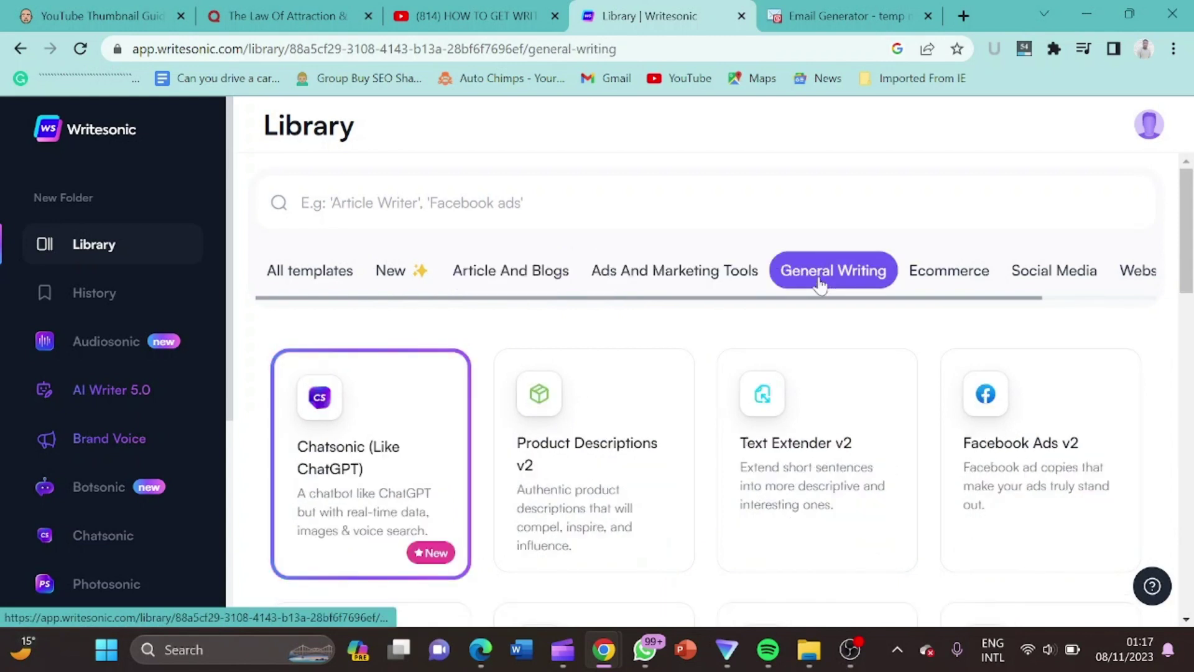
left_click(936, 283)
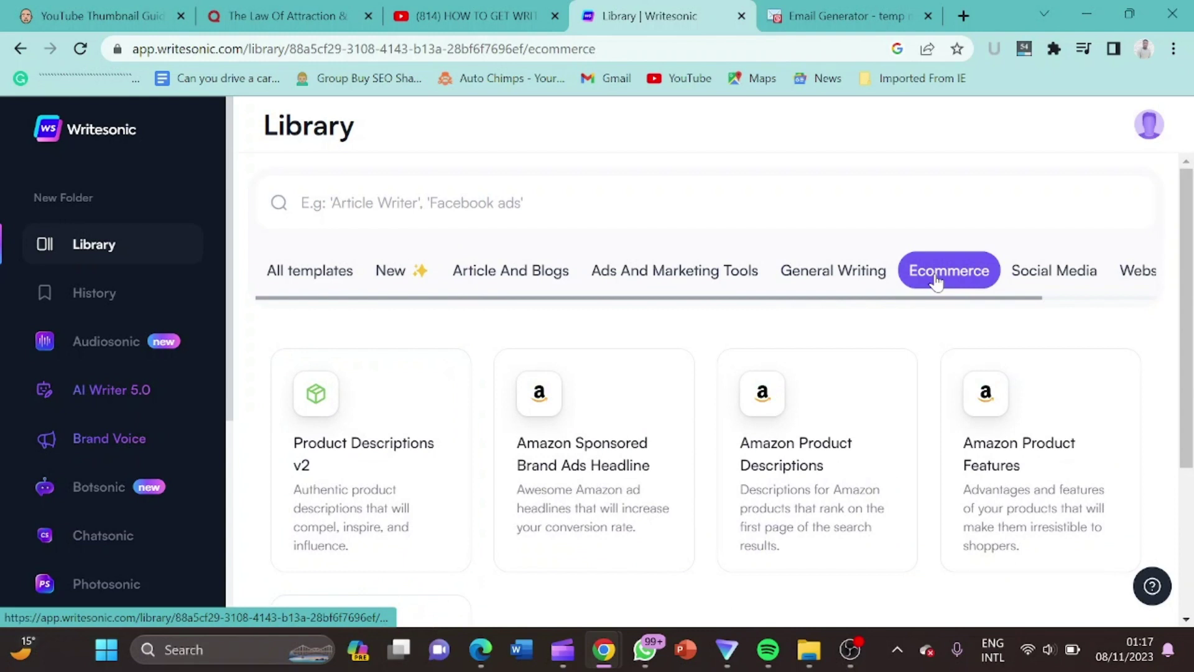
left_click(625, 282)
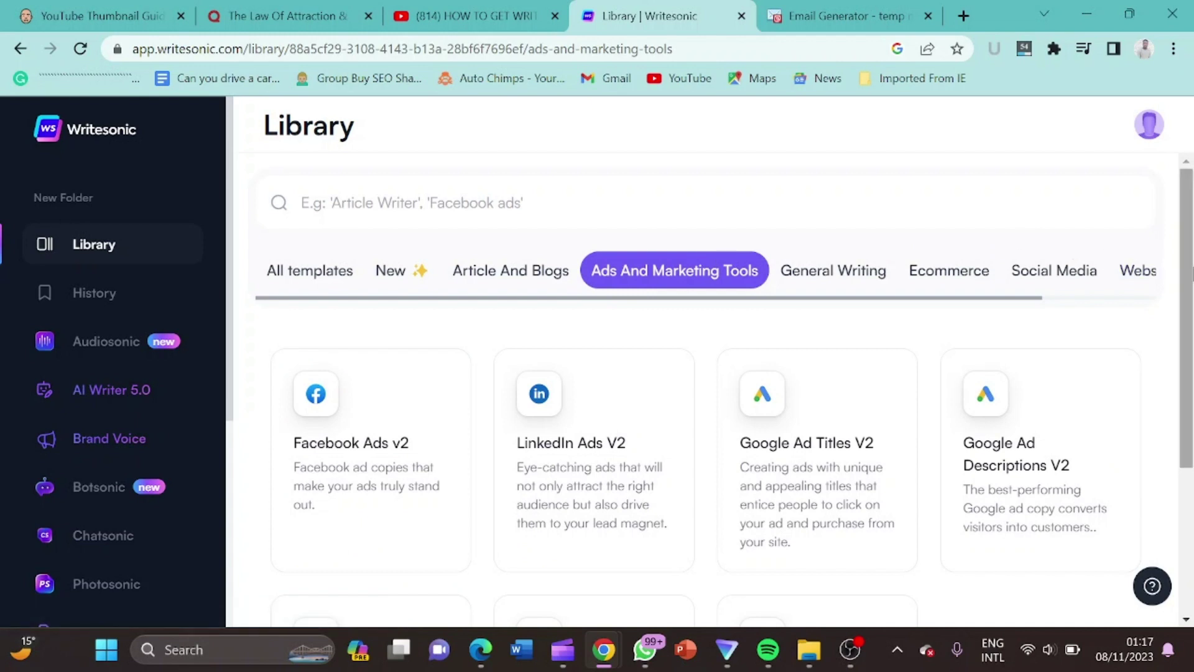
left_click_drag(1187, 294, 1188, 440)
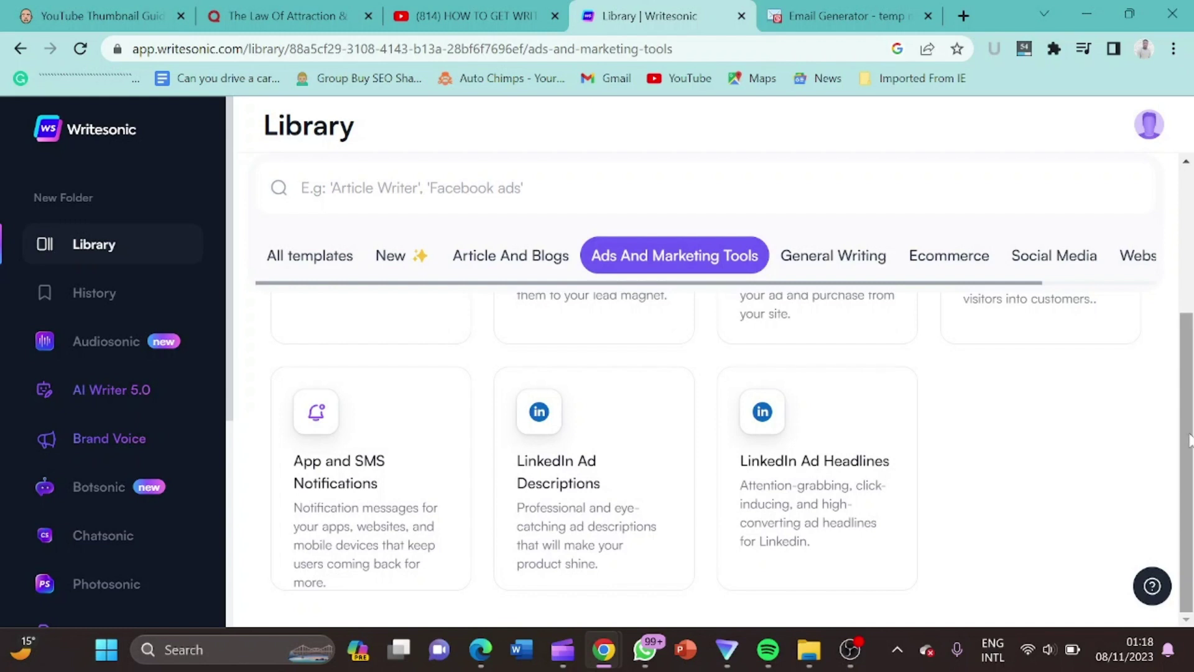
left_click_drag(1191, 439, 1191, 294)
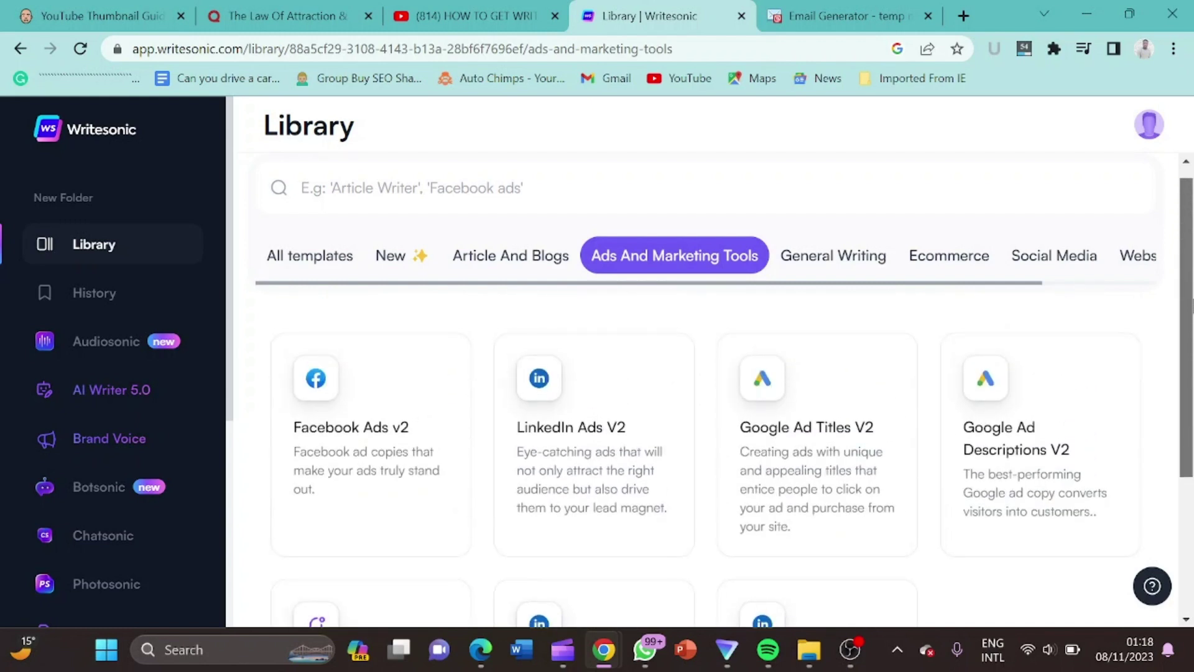